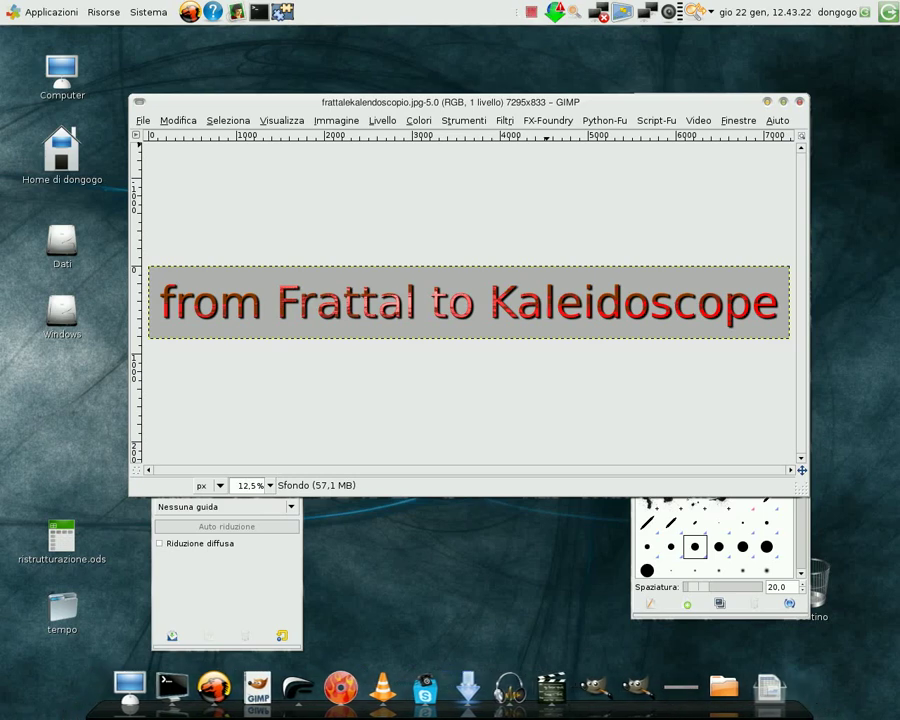
Step: Close the frattalekalendoscopio.jpg title image to reveal the frattale.jpg fractal
click(801, 103)
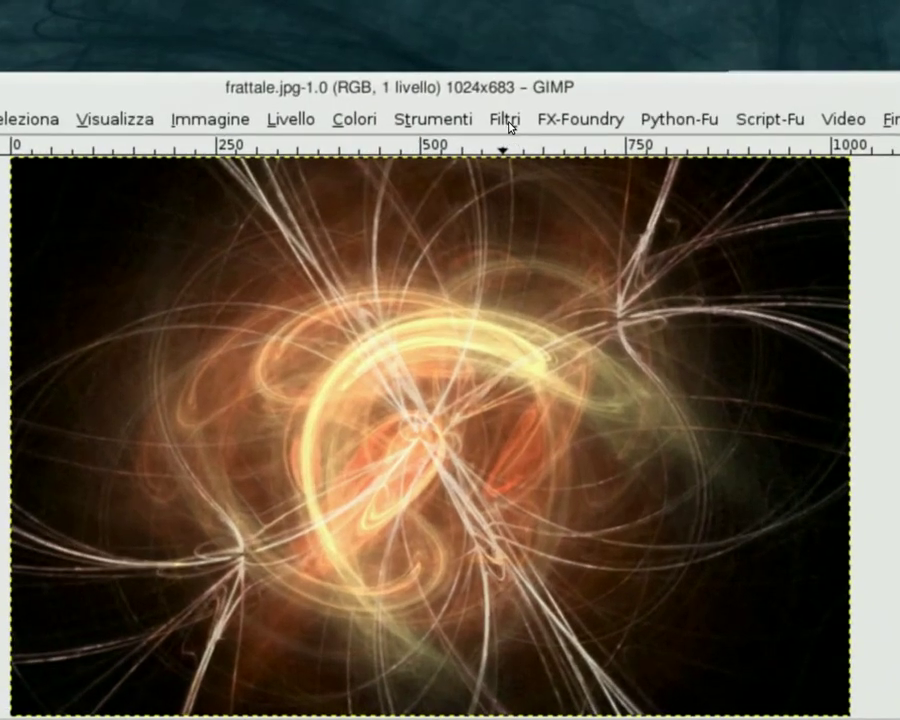
Step: Run MathMap on the fractal and choose the Photocomix 'animated Kaleidoskope' example
click(509, 126)
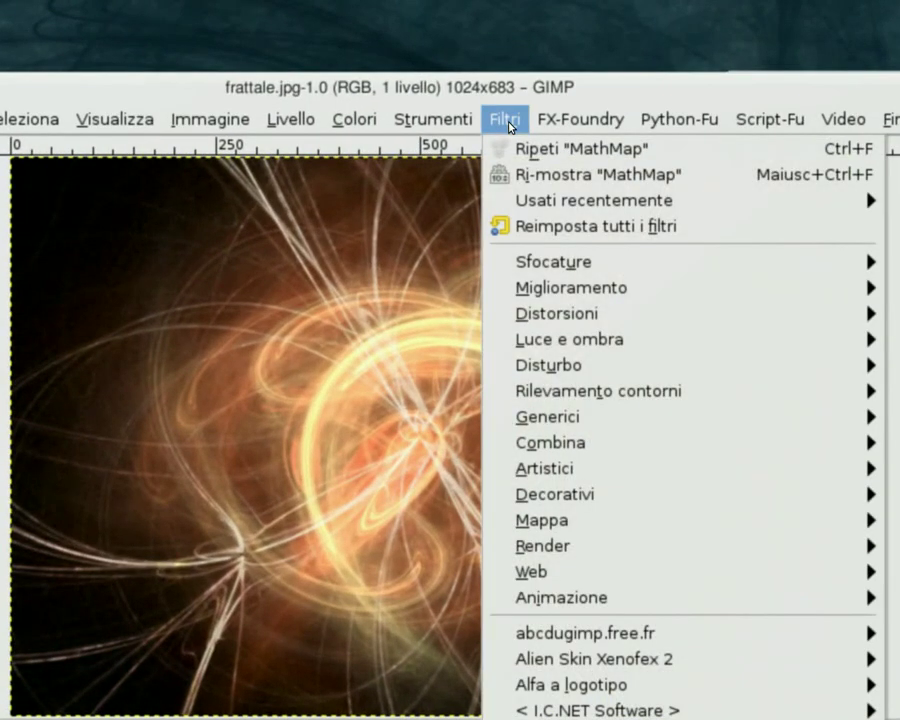
mouse_move(548, 187)
mouse_move(792, 238)
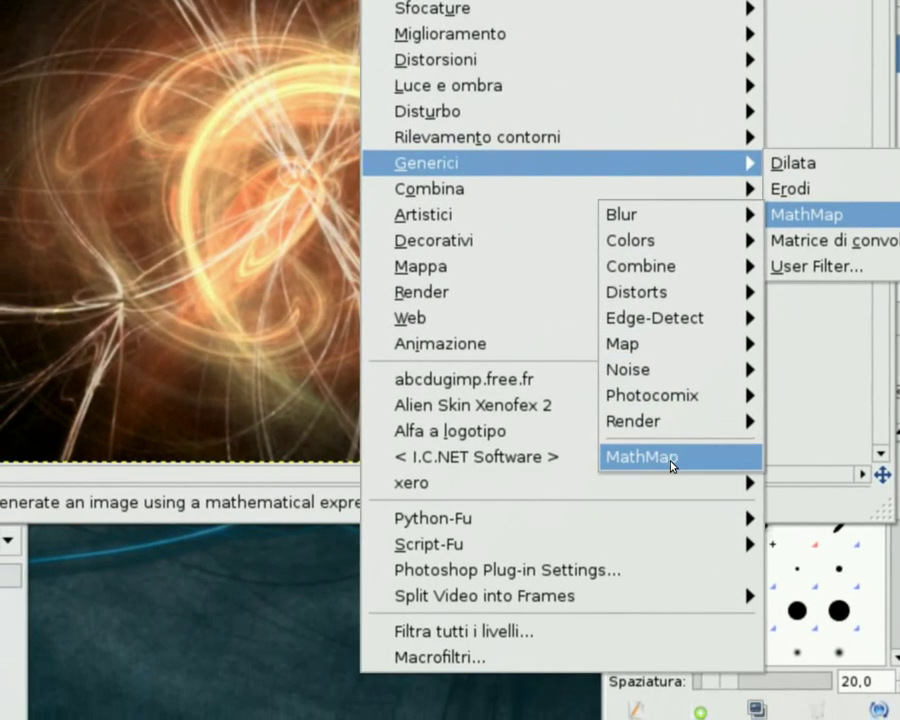
click(671, 463)
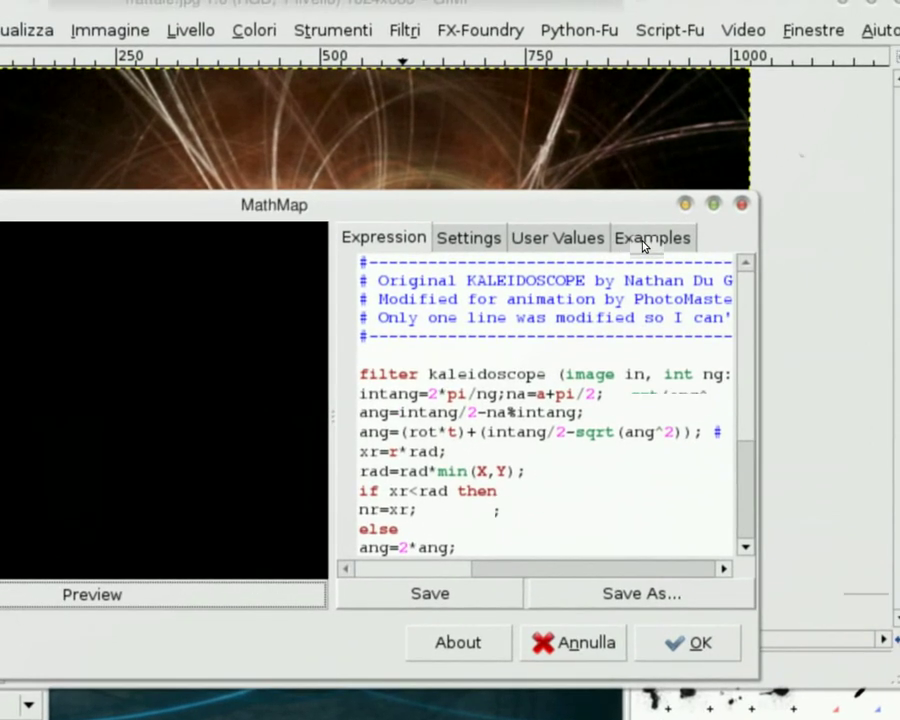
click(705, 151)
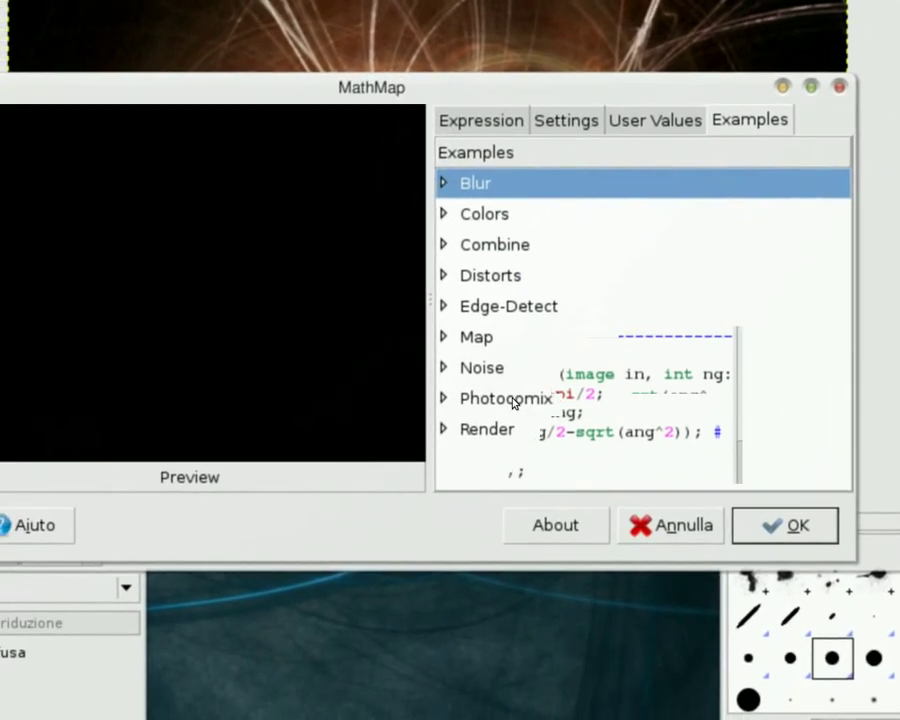
click(513, 400)
click(444, 398)
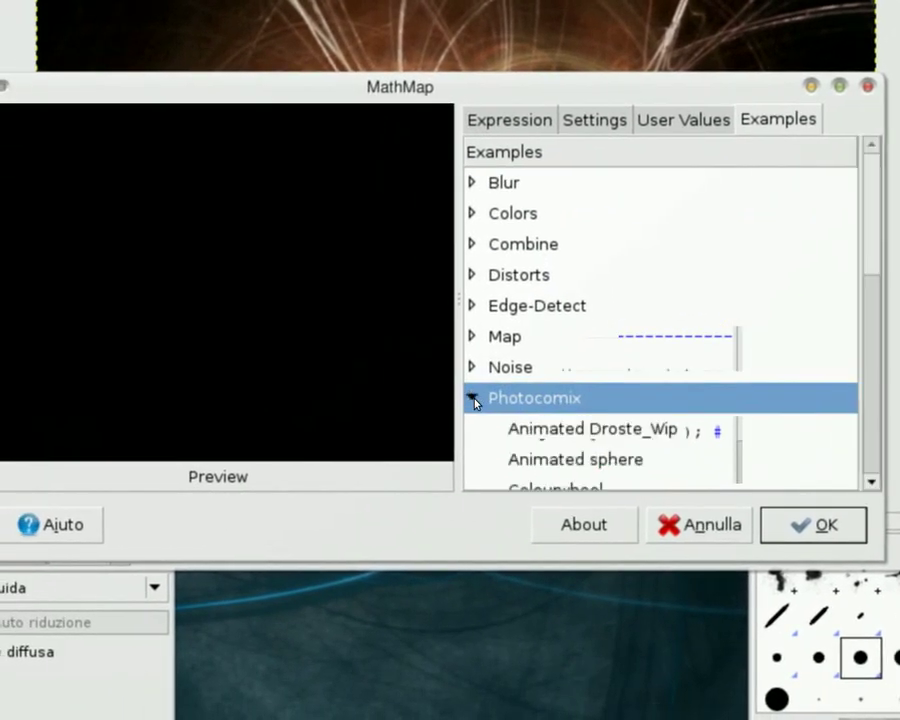
scroll(583, 400, down, 1)
scroll(583, 400, down, 2)
scroll(583, 400, down, 2)
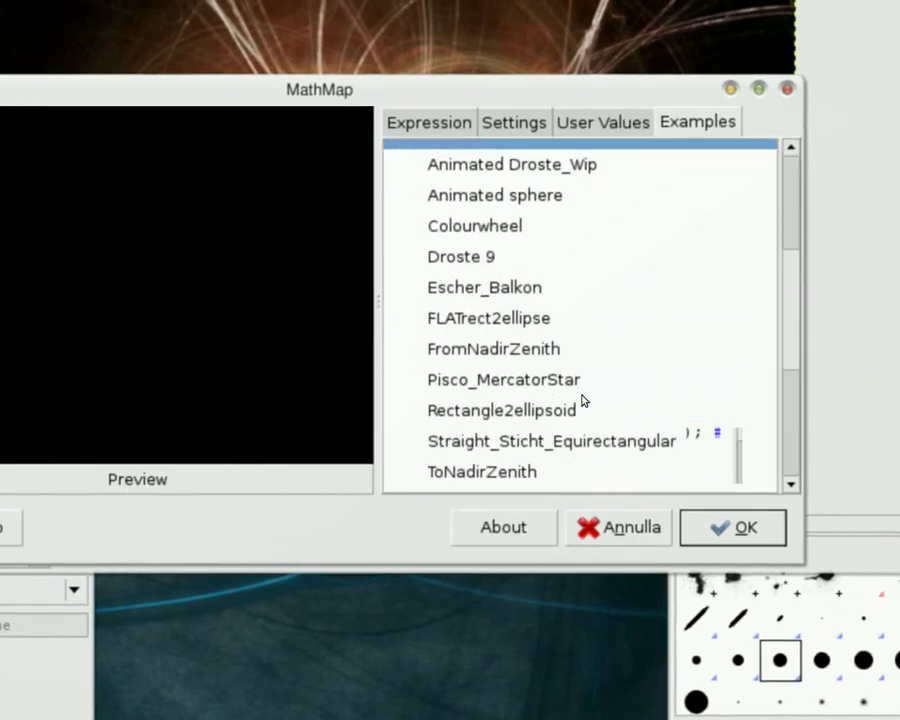
scroll(583, 400, down, 1)
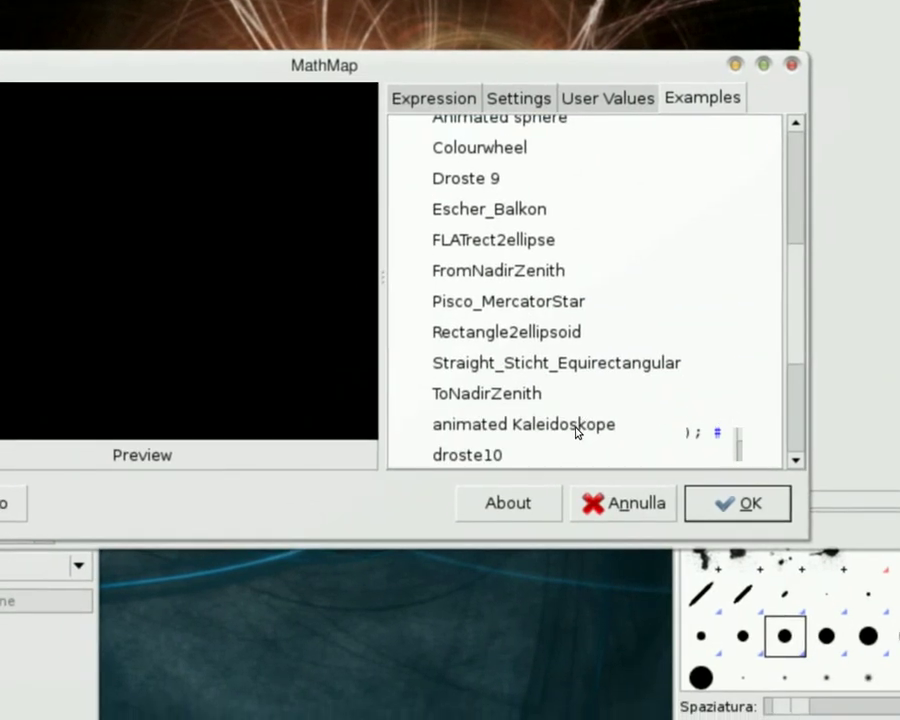
click(576, 426)
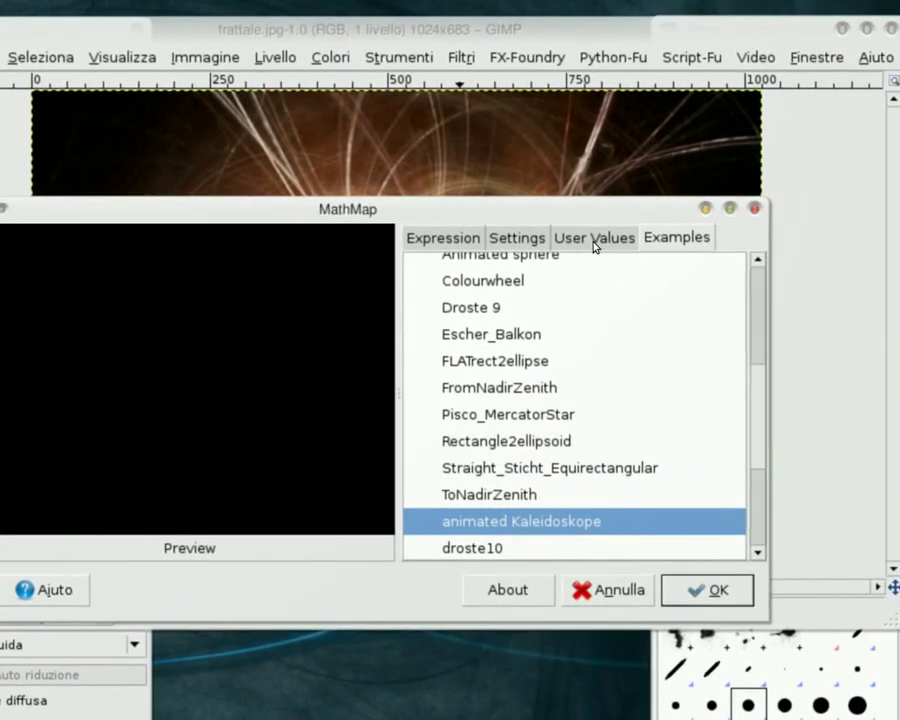
Step: Set the kaleidoscope's user values to ng 6, rot 2,384, sx 1397, sy 940 and rad 29,0
click(595, 240)
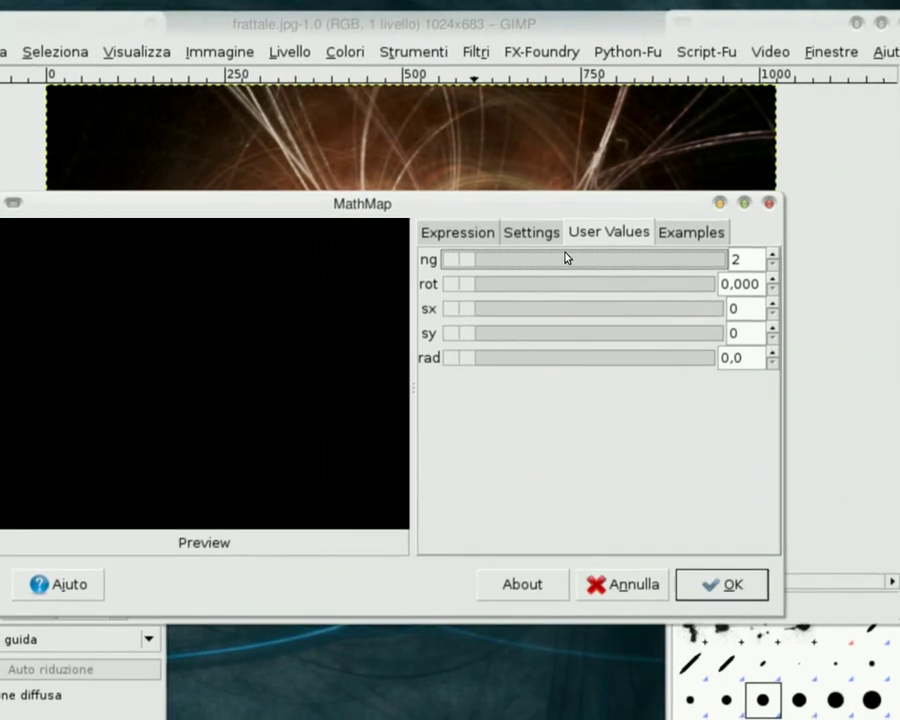
mouse_move(502, 261)
mouse_down()
mouse_move(567, 263)
mouse_move(576, 282)
mouse_up()
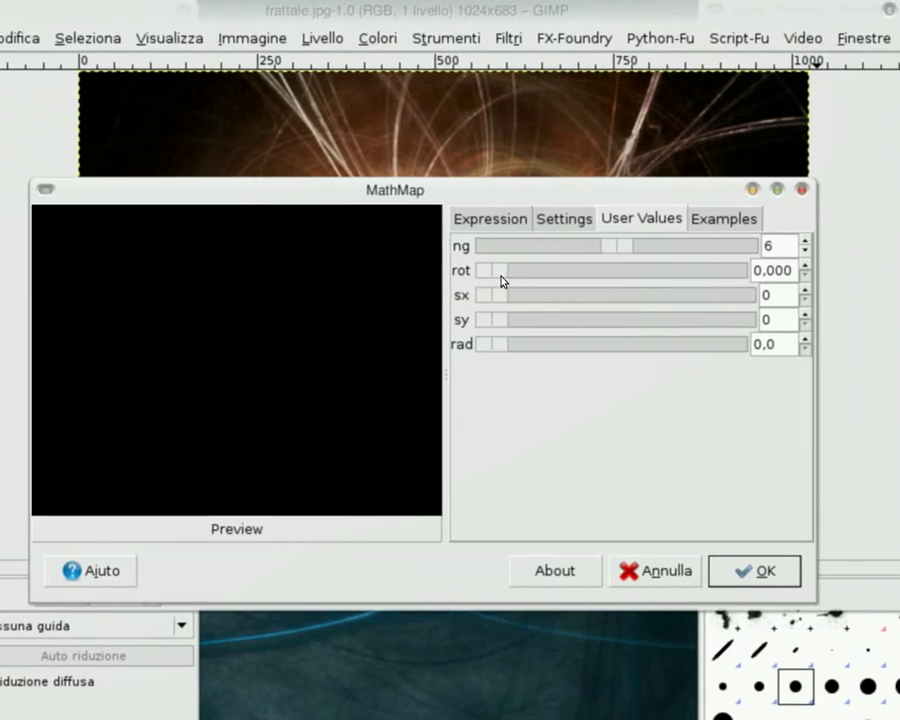
mouse_move(448, 277)
mouse_down()
mouse_move(560, 279)
mouse_move(553, 297)
mouse_move(617, 293)
mouse_up()
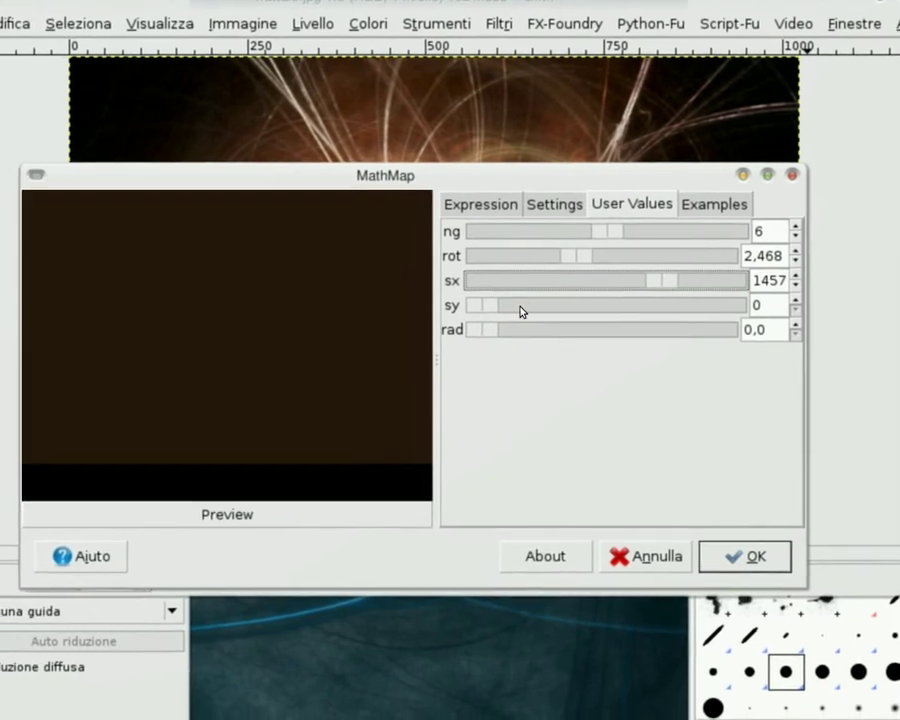
mouse_move(520, 308)
mouse_down()
mouse_move(617, 314)
mouse_move(597, 313)
mouse_up()
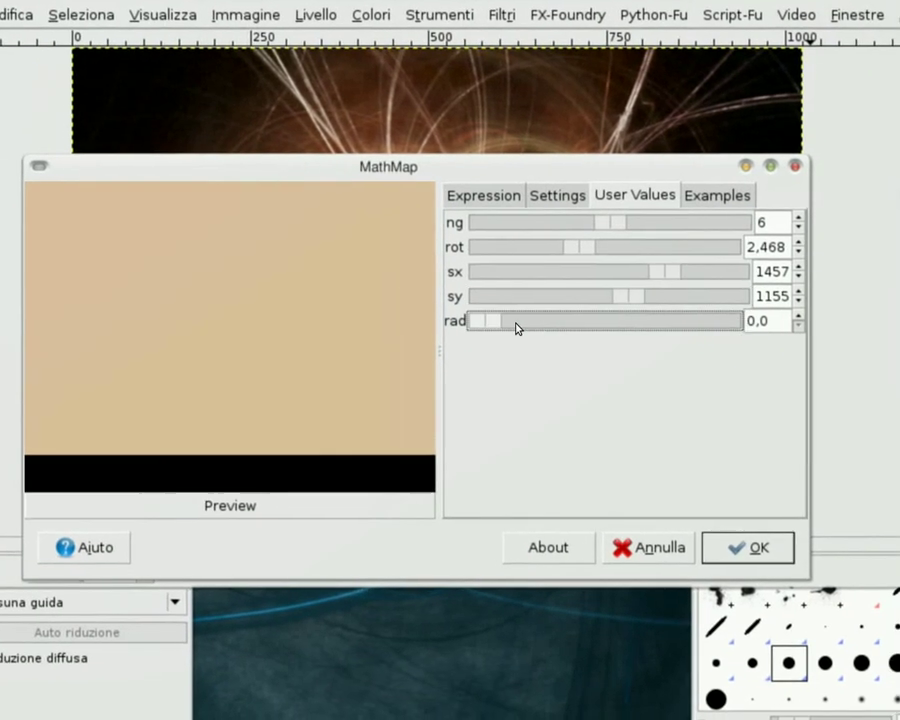
drag(518, 327, 548, 328)
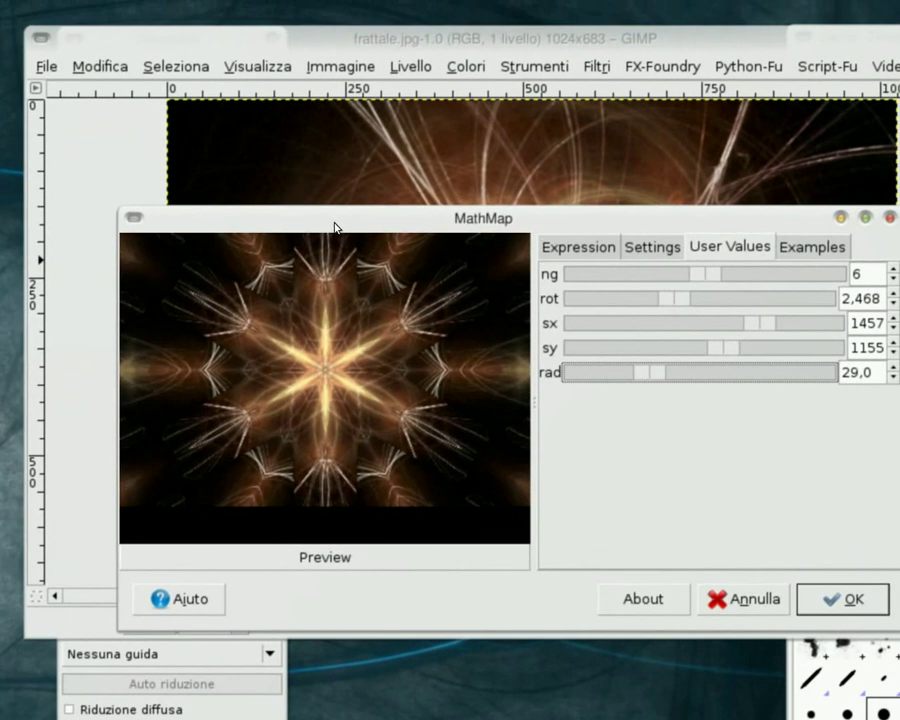
mouse_move(343, 219)
mouse_down()
mouse_move(350, 212)
mouse_move(340, 174)
mouse_up()
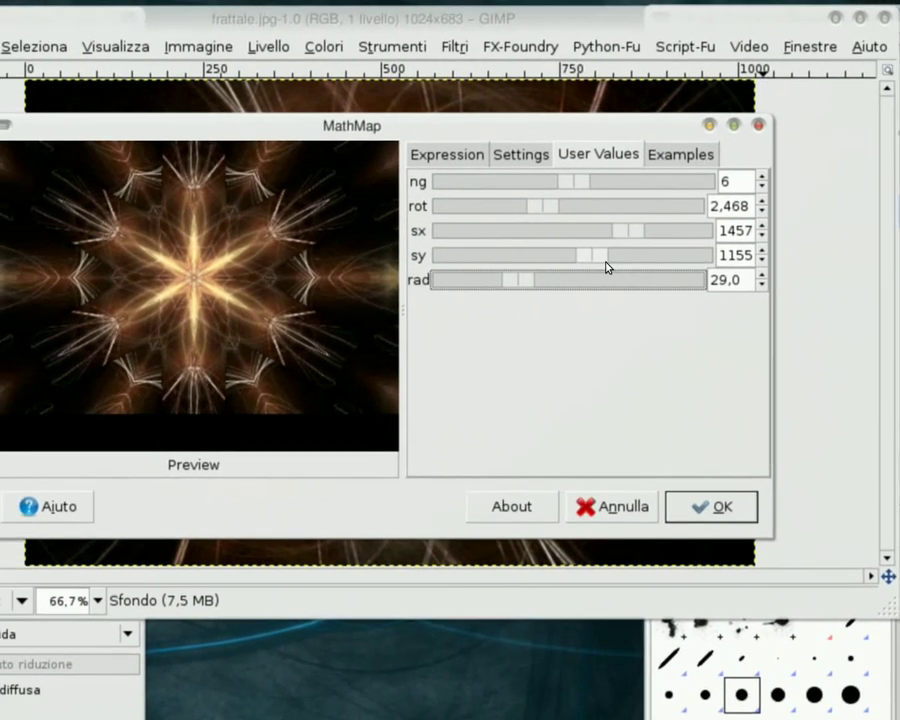
drag(596, 248, 587, 265)
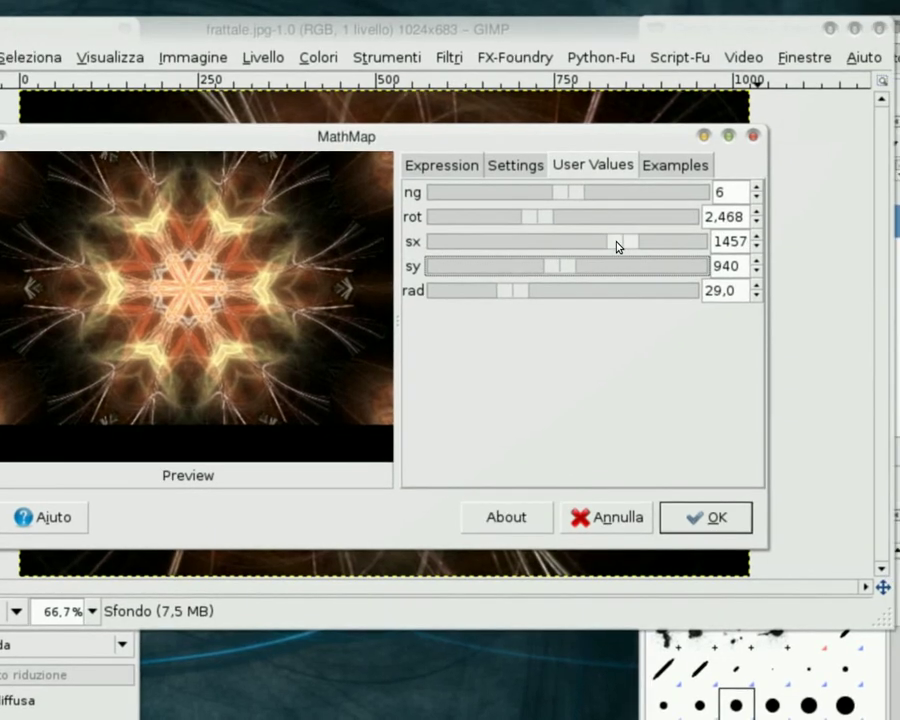
drag(617, 246, 612, 248)
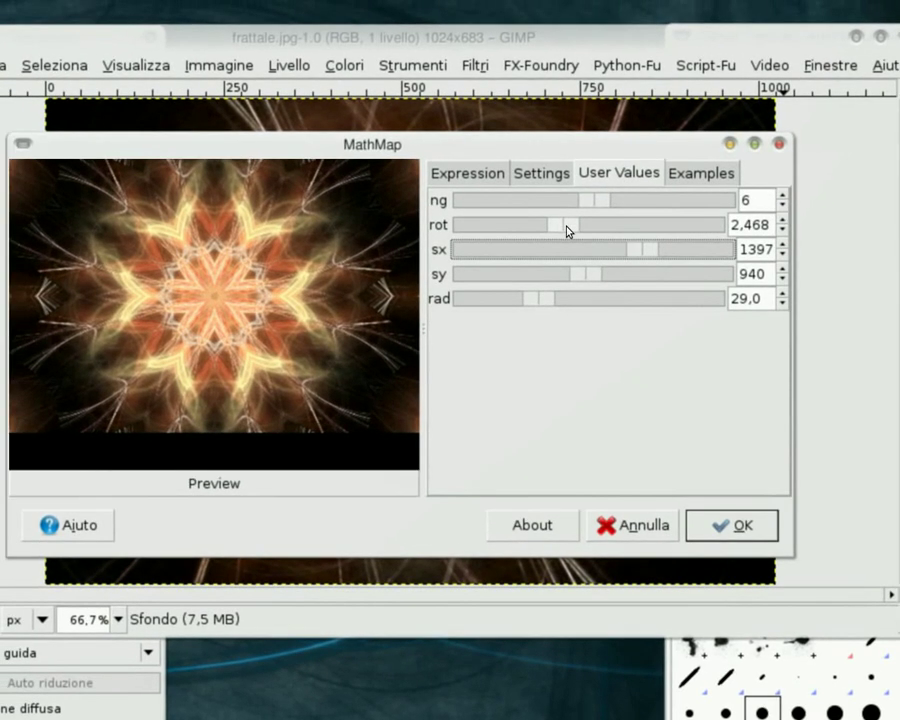
drag(566, 231, 564, 231)
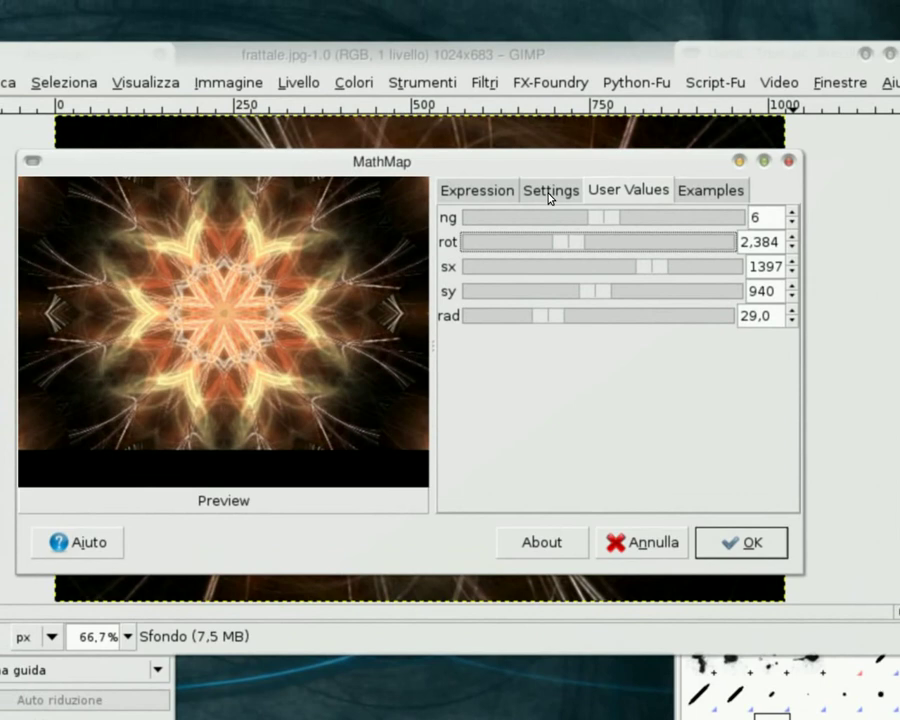
Step: Enable supersampling and a 25-frame animation, then render the kaleidoscope
click(548, 196)
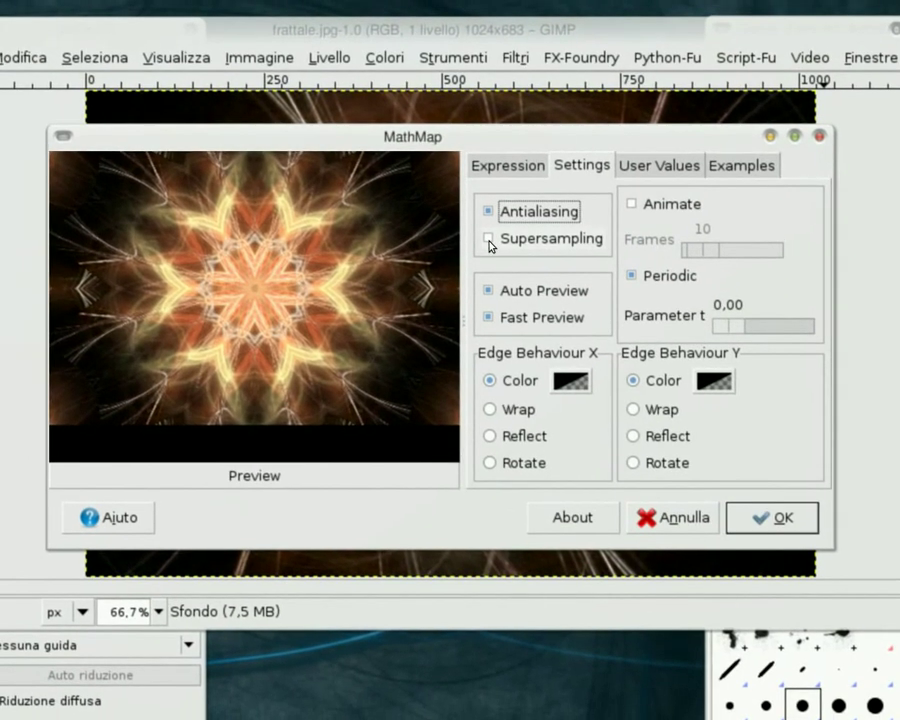
click(490, 242)
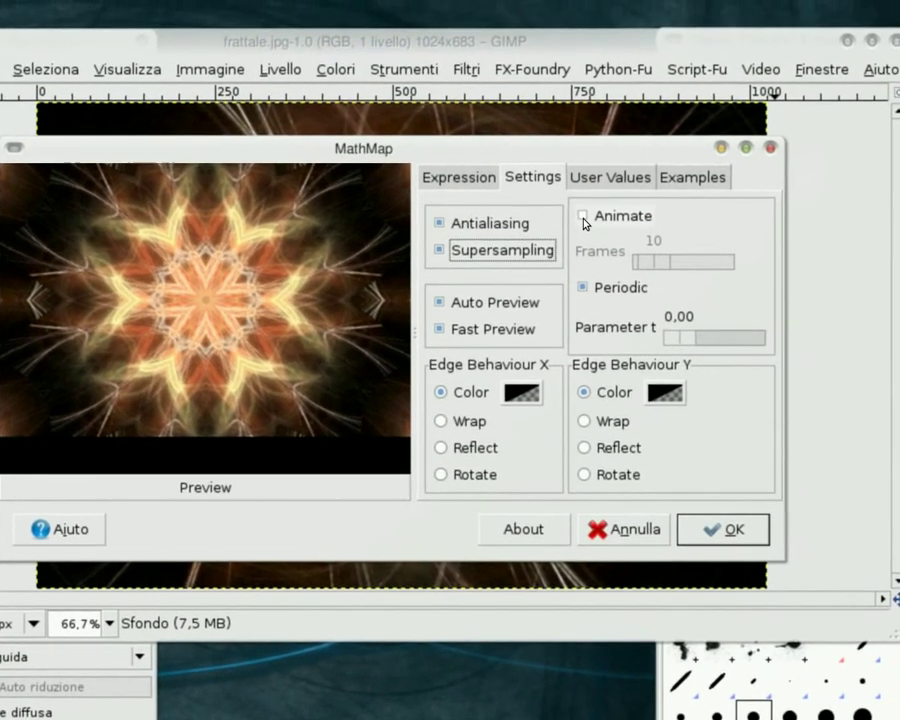
click(632, 206)
mouse_move(650, 262)
mouse_down()
mouse_move(668, 270)
mouse_move(638, 255)
mouse_up()
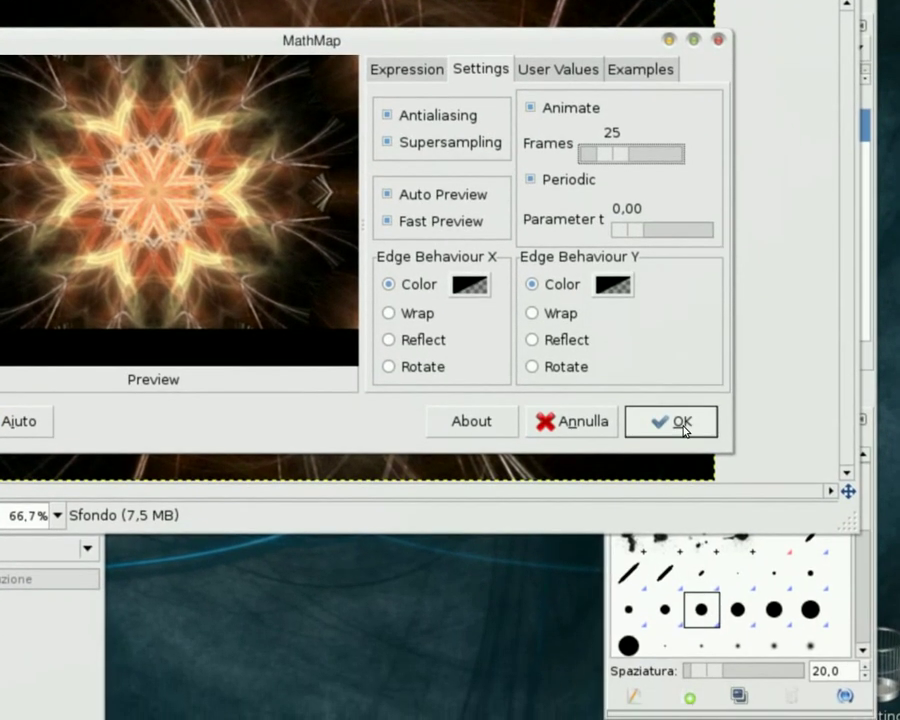
click(682, 424)
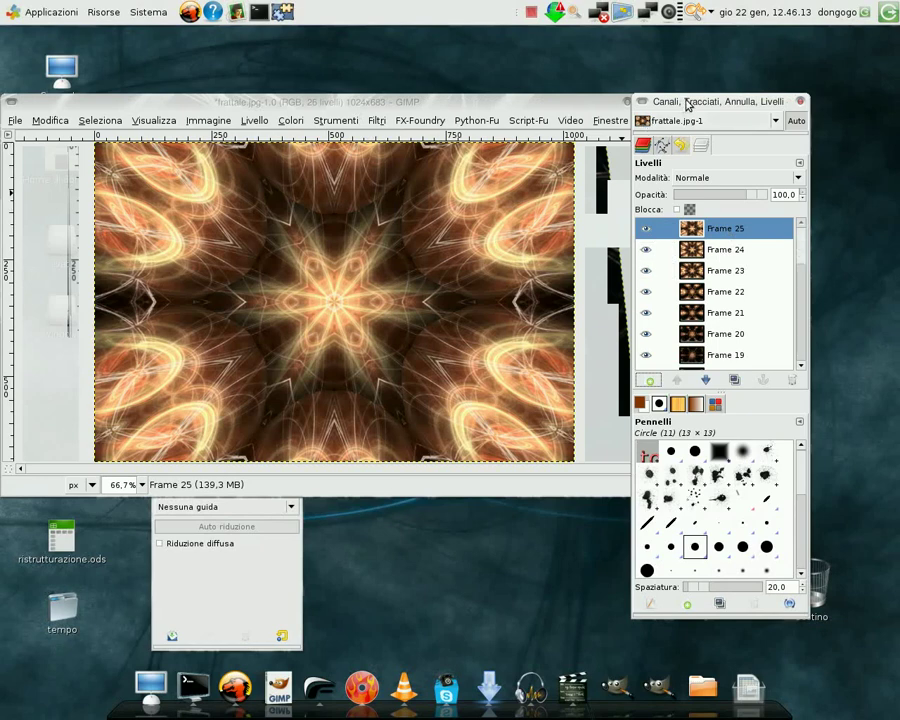
Step: Delete the Sfondo background layer, keeping only the 25 kaleidoscope frame layers
drag(802, 248, 808, 369)
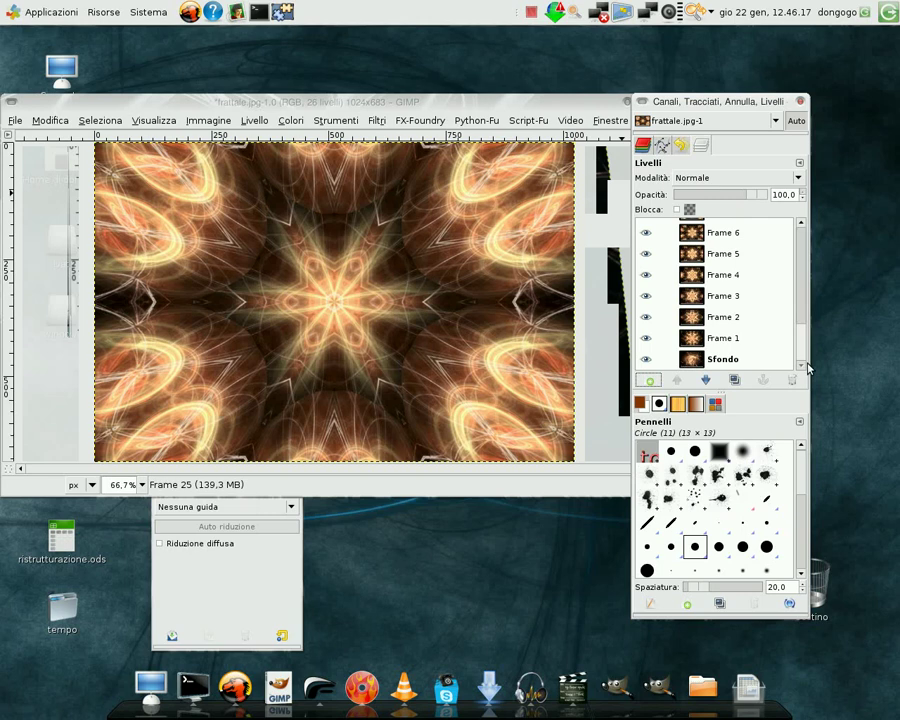
click(698, 366)
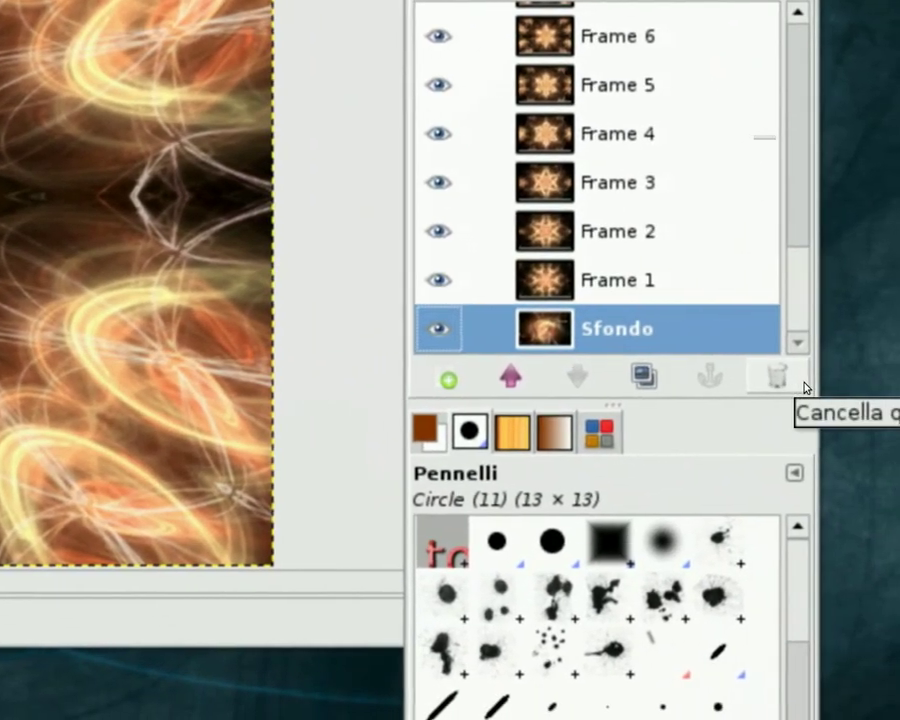
click(805, 386)
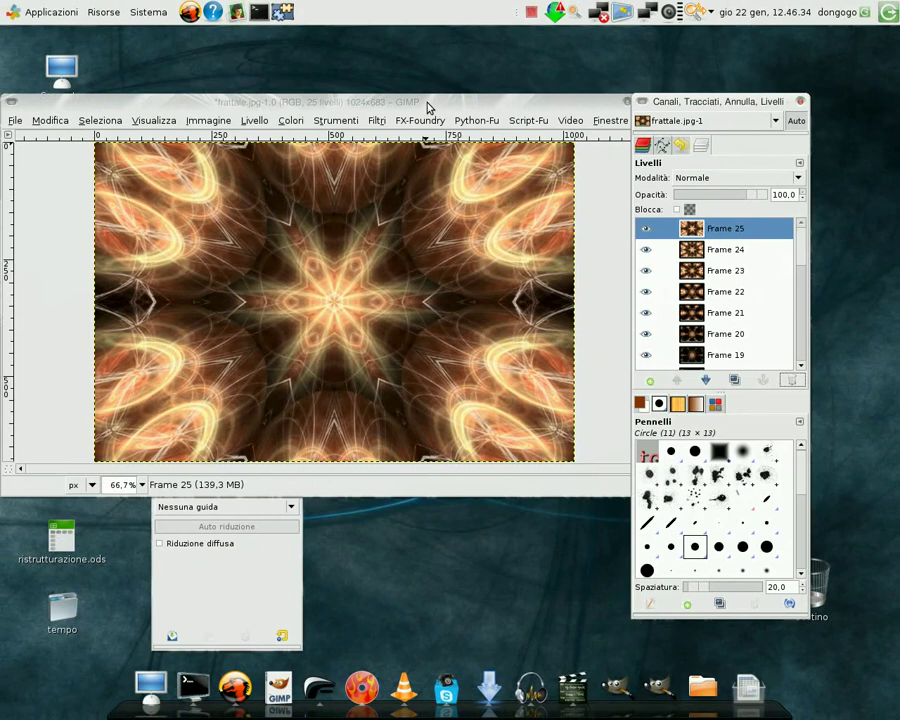
drag(427, 106, 562, 100)
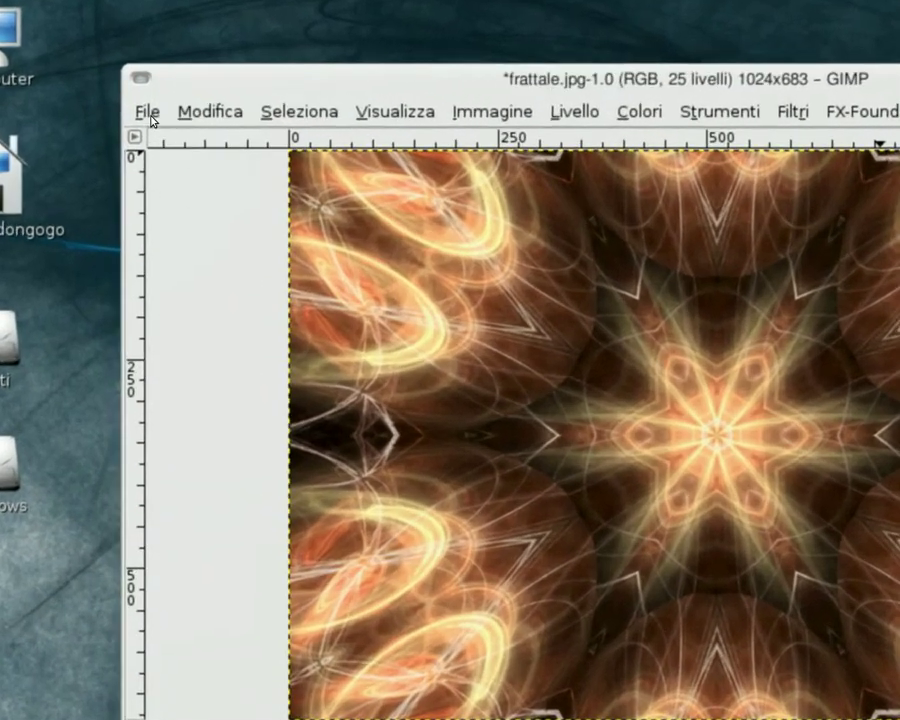
Step: Save the image as kaleidoscopeanimate.gif in the Immagini folder
click(148, 114)
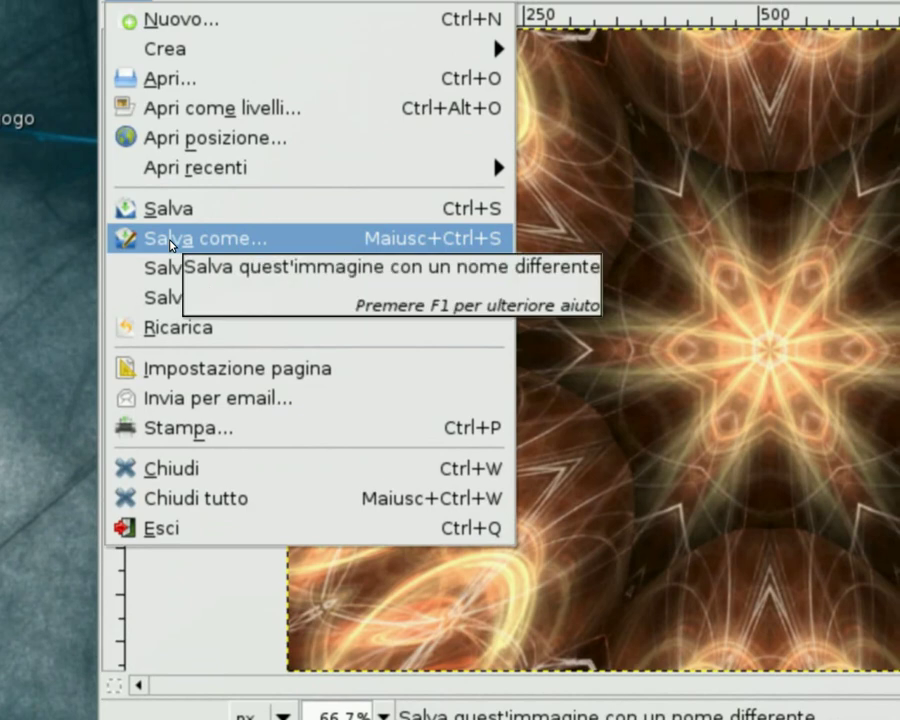
click(172, 245)
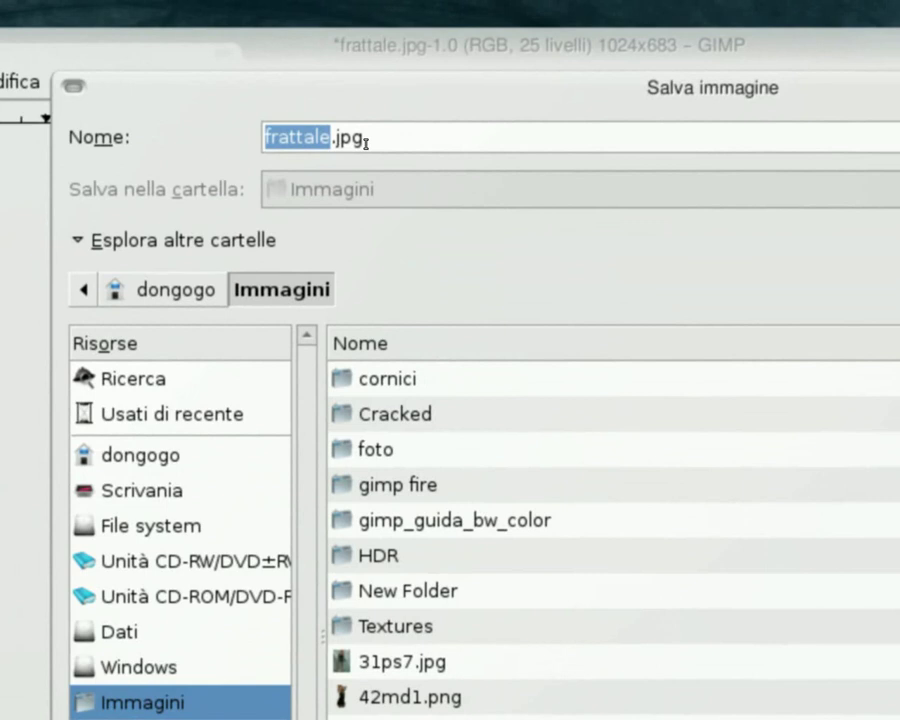
click(370, 141)
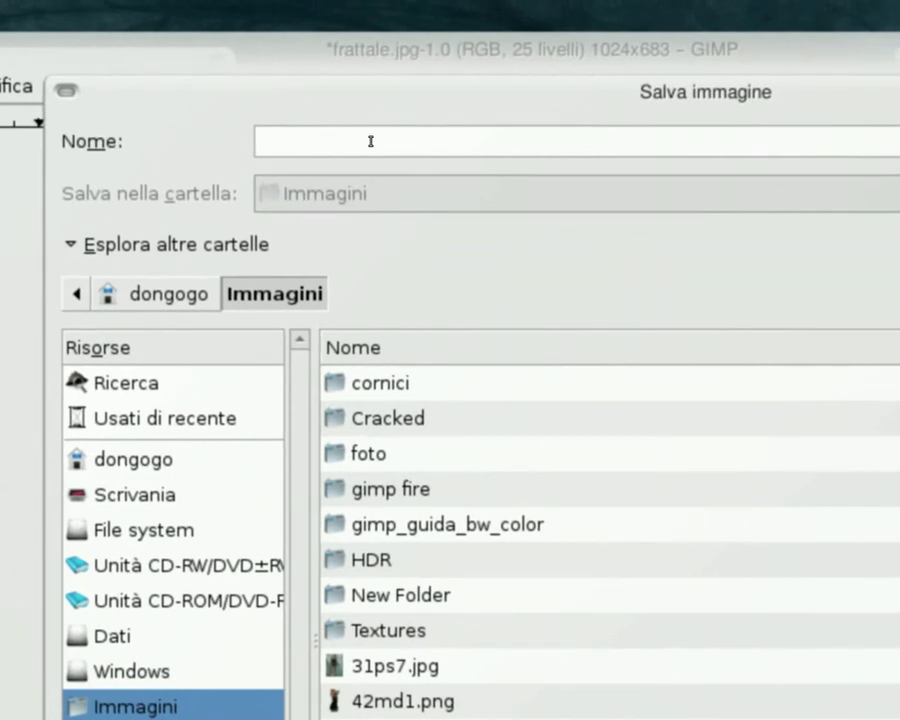
text(kaleidoscope)
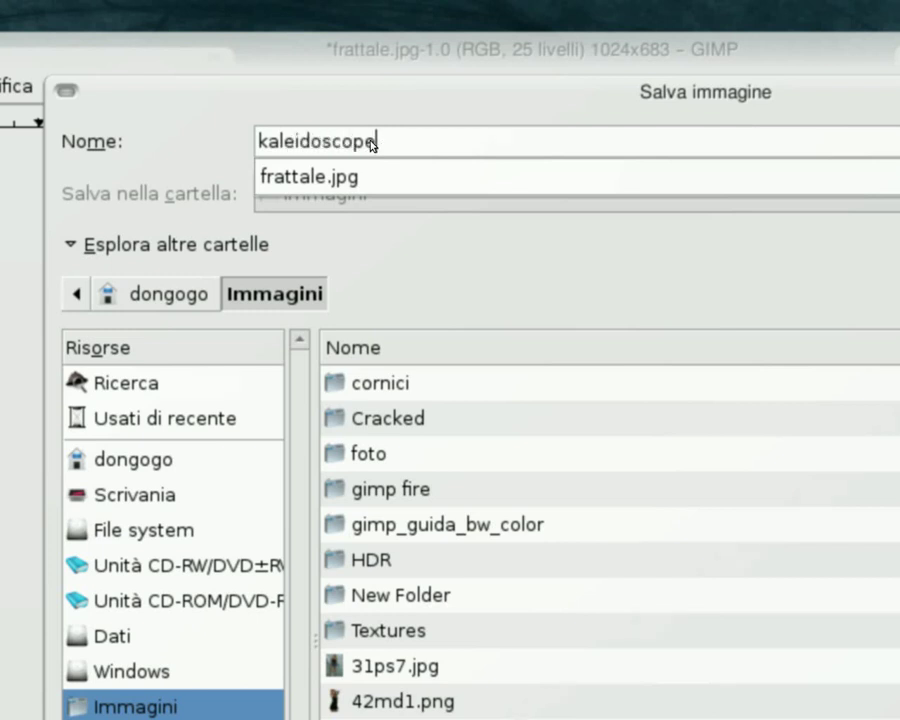
text(animate.gif)
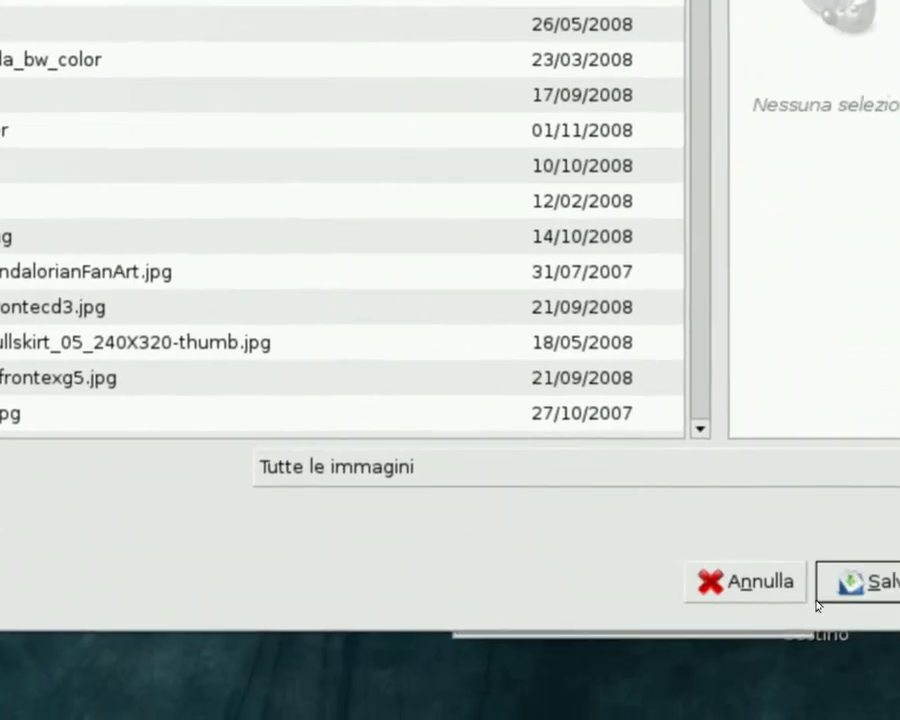
click(845, 598)
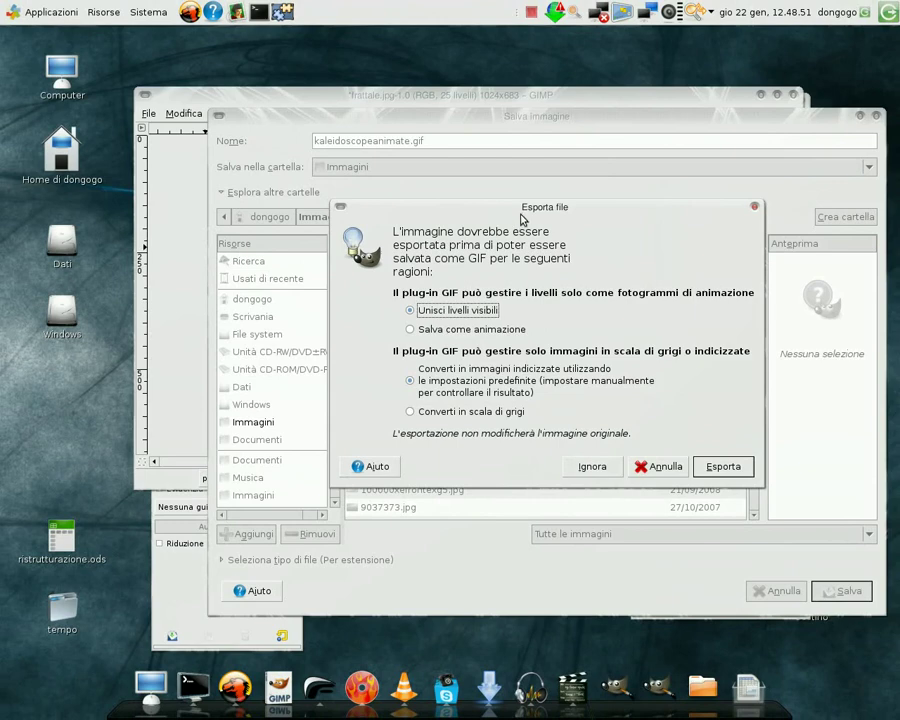
Step: Export the layers as an animated GIF, looping forever with 100 ms frame delay
drag(521, 214, 452, 162)
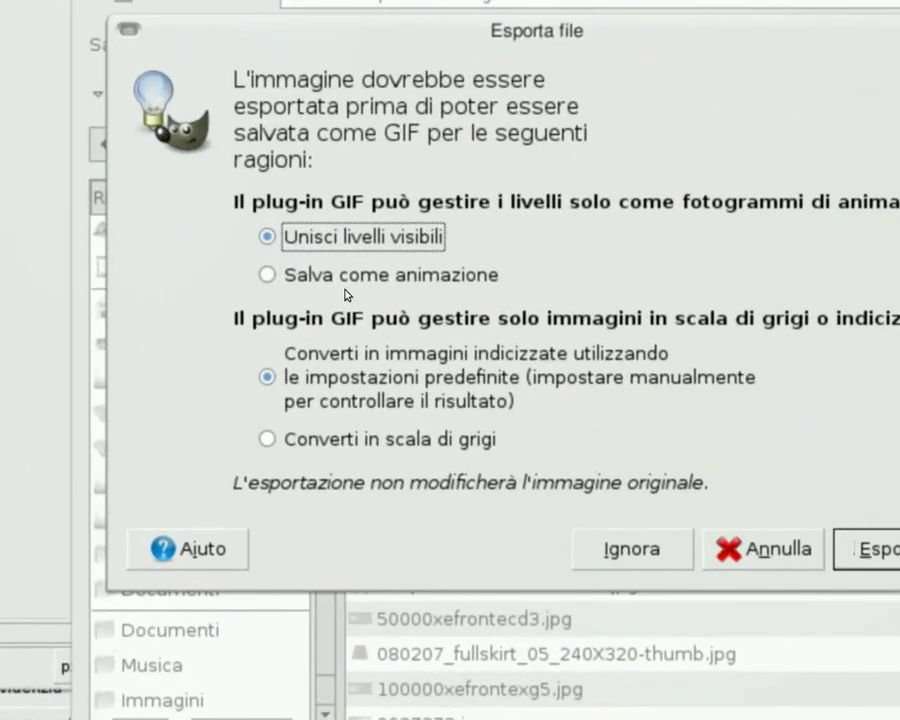
click(289, 326)
click(630, 446)
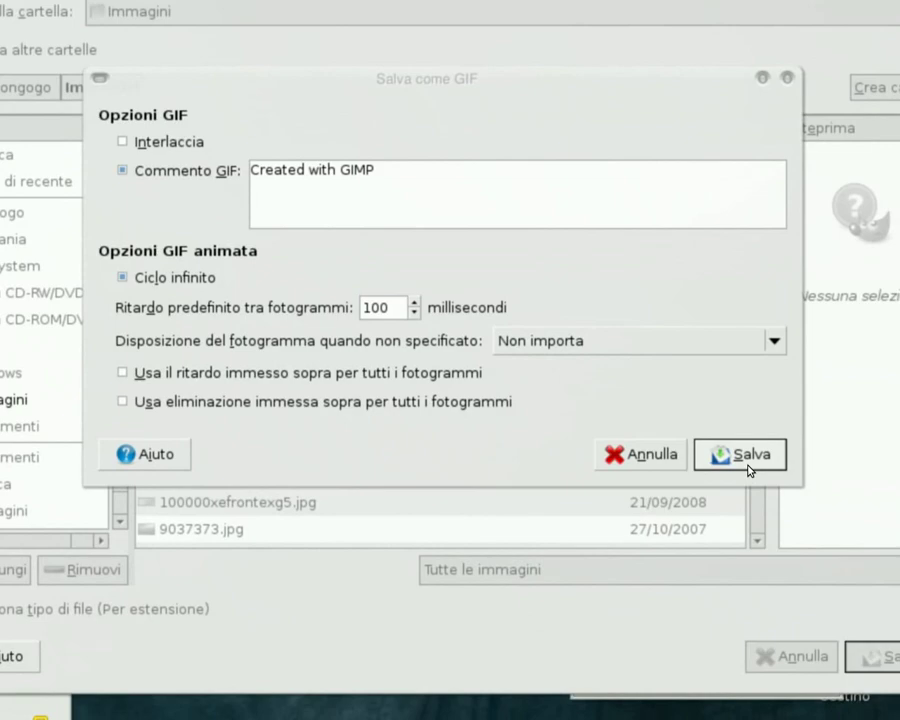
click(747, 464)
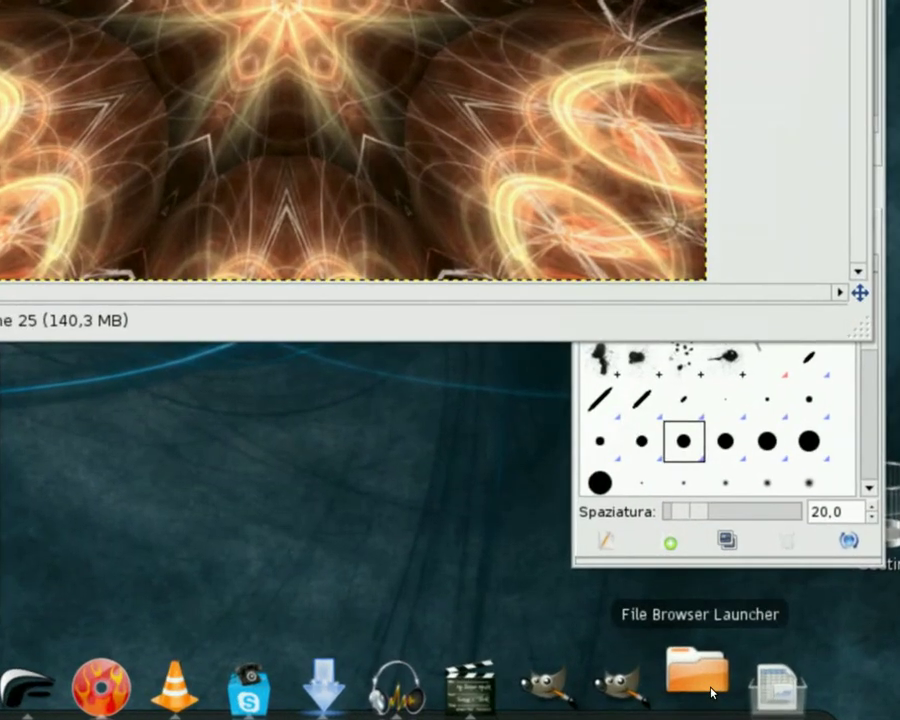
Step: Open kaleidoscopeanimate.gif from the Immagini folder in gThumb
click(708, 688)
click(683, 578)
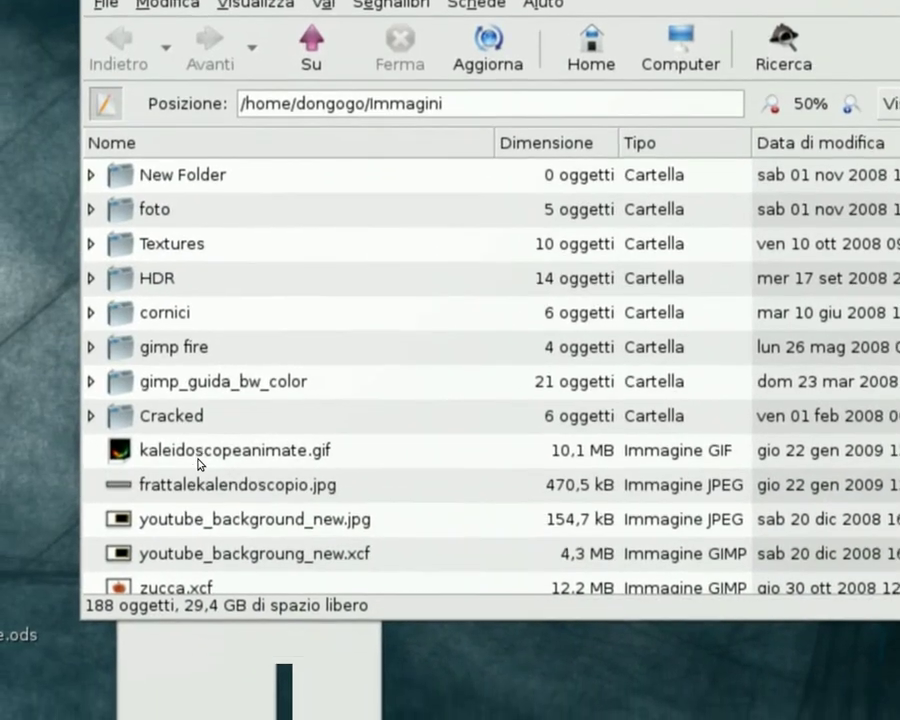
right_click(201, 459)
mouse_move(160, 469)
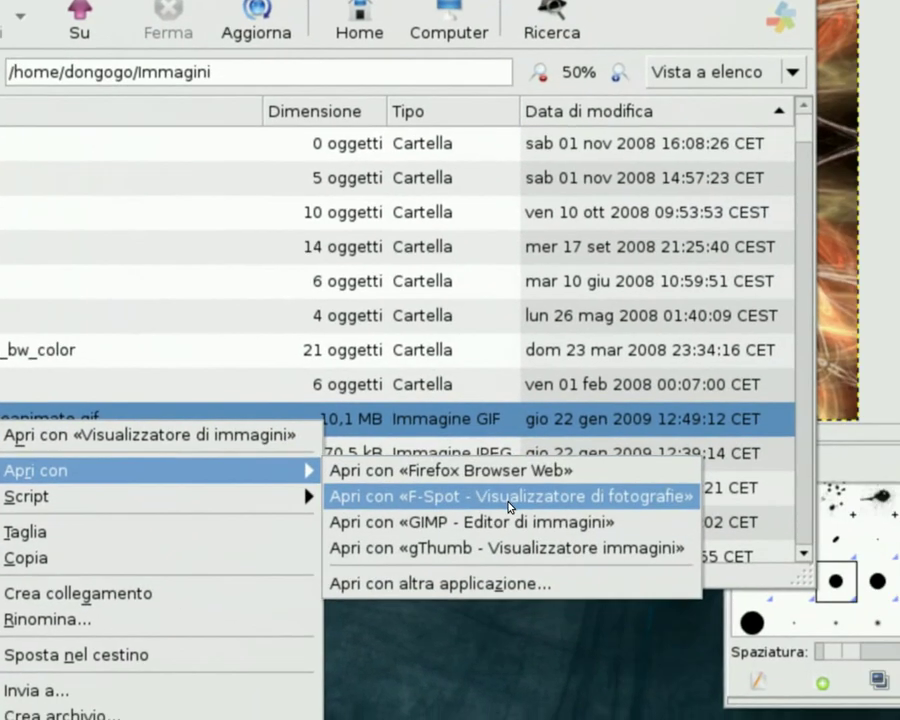
click(507, 533)
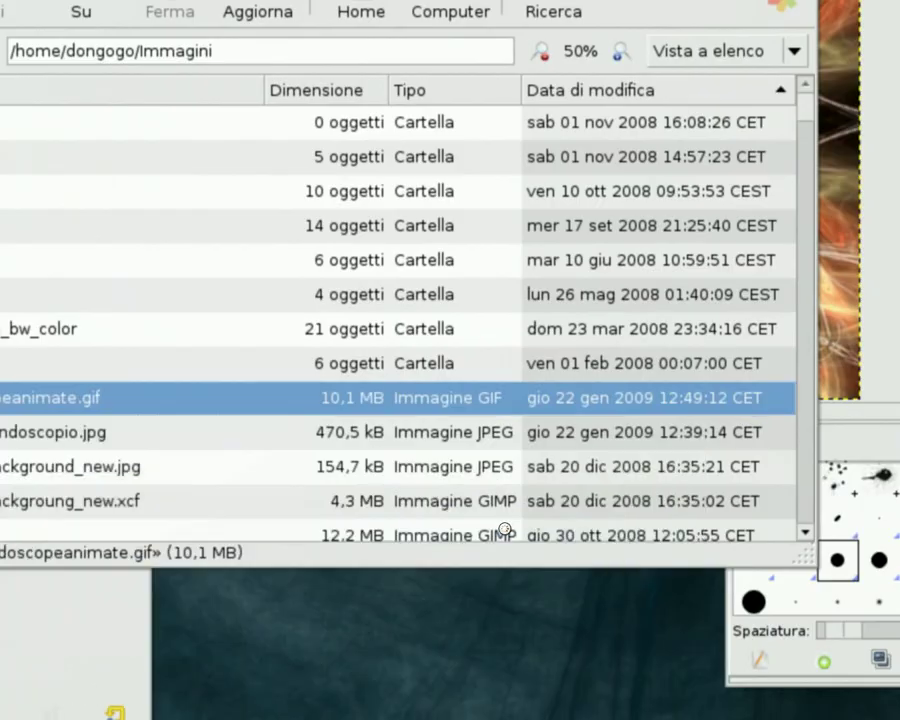